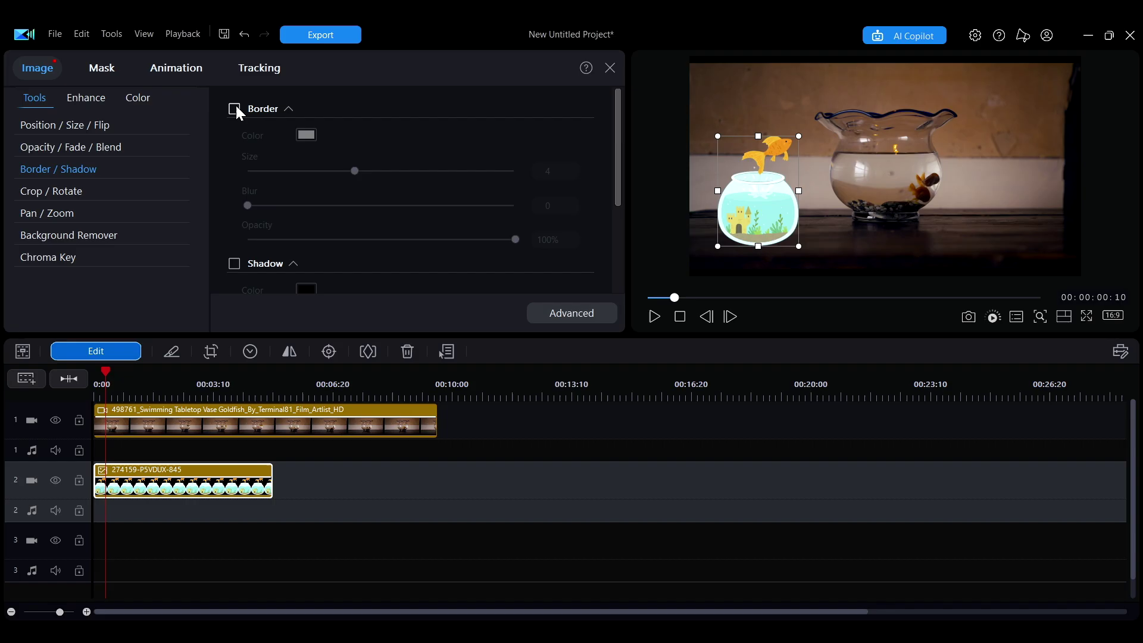
- Preview the fishbowl image's Border and Shadow options by toggling each checkbox on and off
{"action": "left_click", "coordinate": [234, 108]}
{"action": "left_click", "coordinate": [234, 107]}
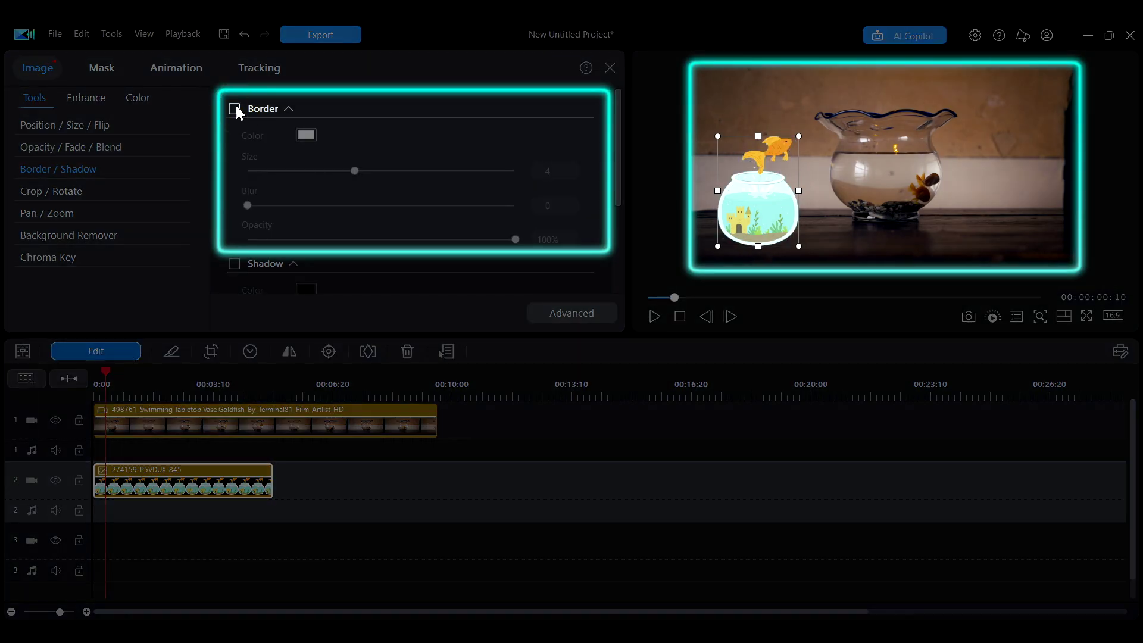
{"action": "left_click", "coordinate": [235, 108]}
{"action": "left_click", "coordinate": [235, 108]}
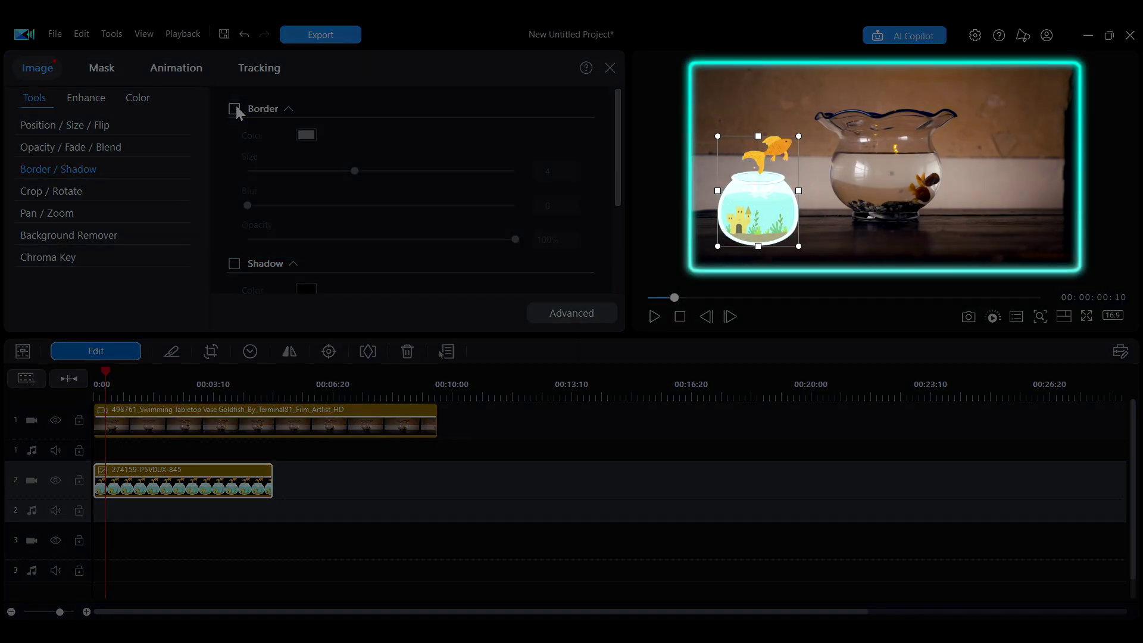
{"action": "scroll", "coordinate": [233, 112], "scroll_direction": "down", "scroll_amount": 2}
{"action": "left_click", "coordinate": [234, 116]}
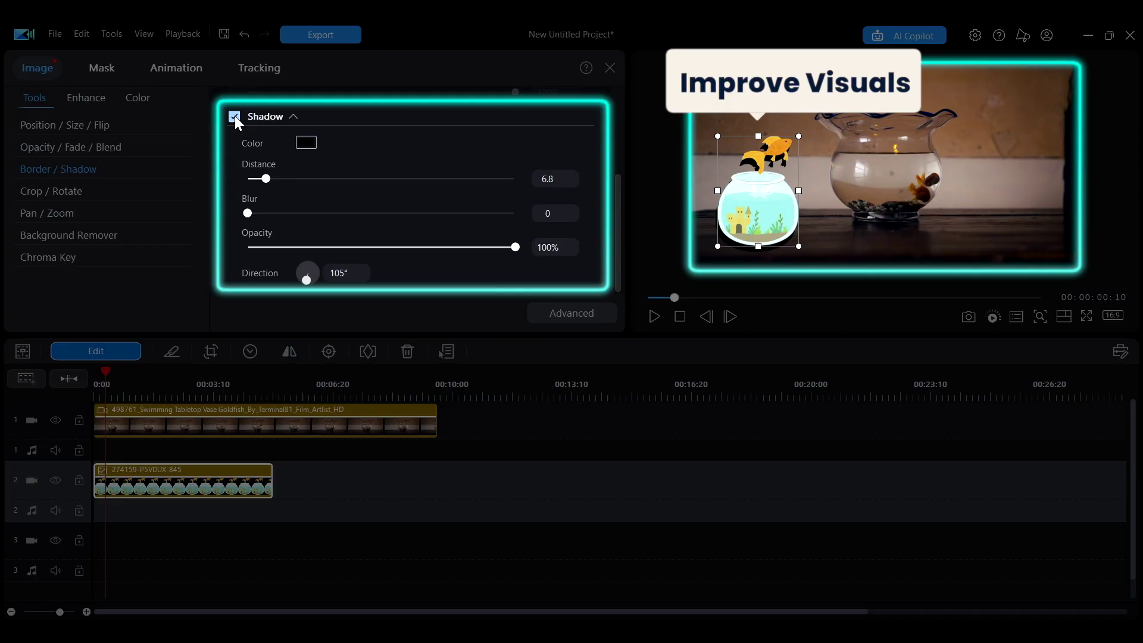
{"action": "left_click", "coordinate": [236, 116]}
{"action": "left_click", "coordinate": [234, 117]}
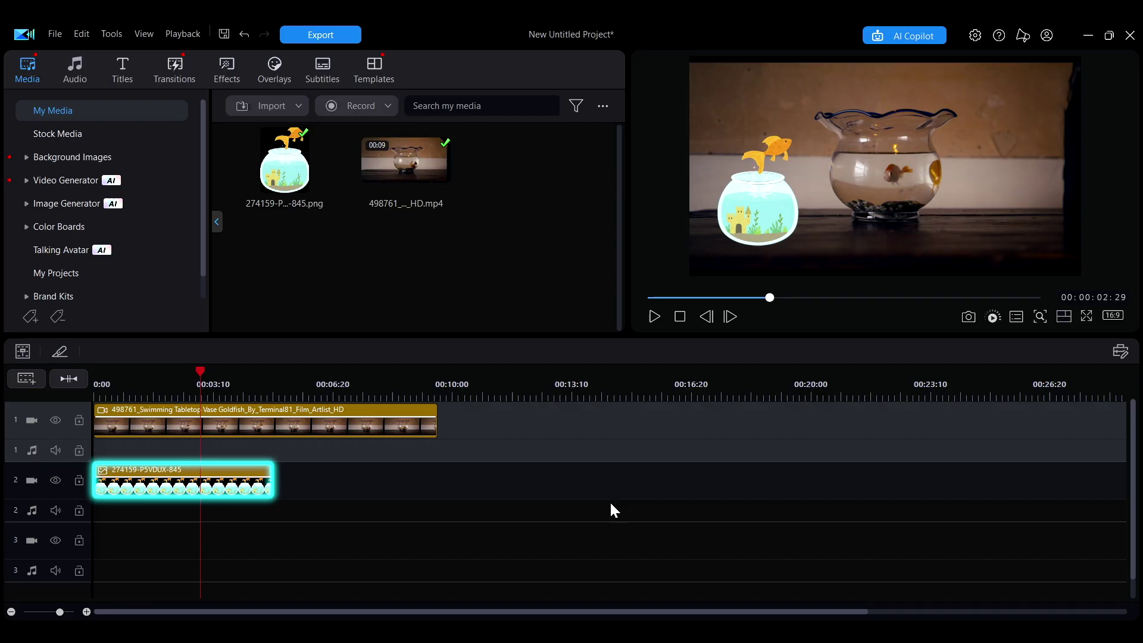
- Select the fishbowl image clip on track 2 and reopen its Border / Shadow settings
{"action": "left_click", "coordinate": [244, 493]}
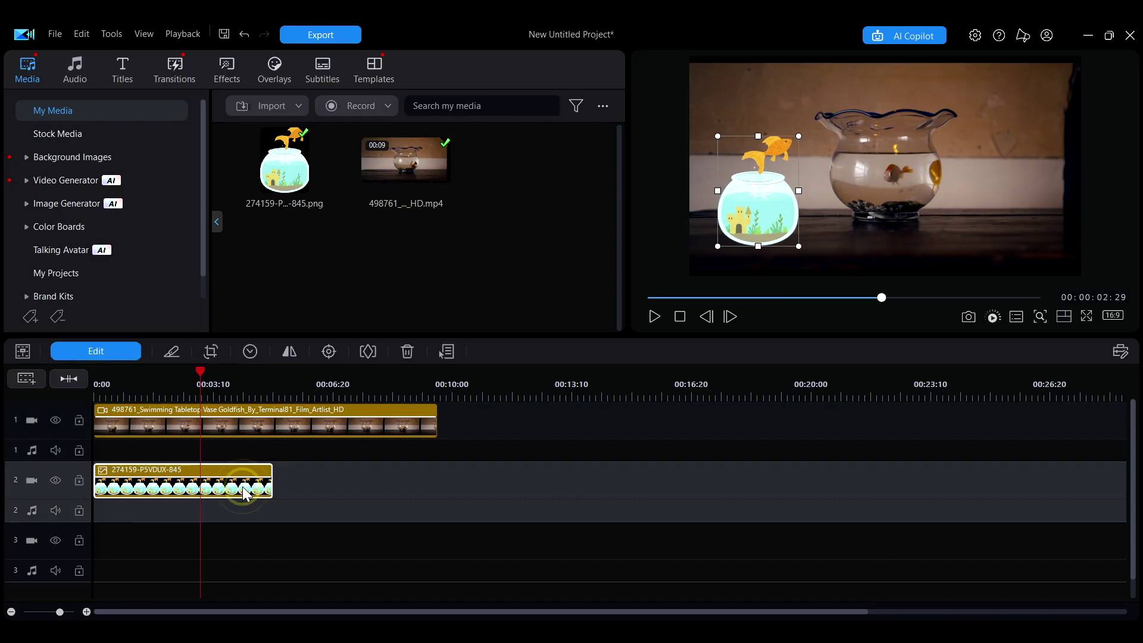
{"action": "left_click", "coordinate": [114, 345]}
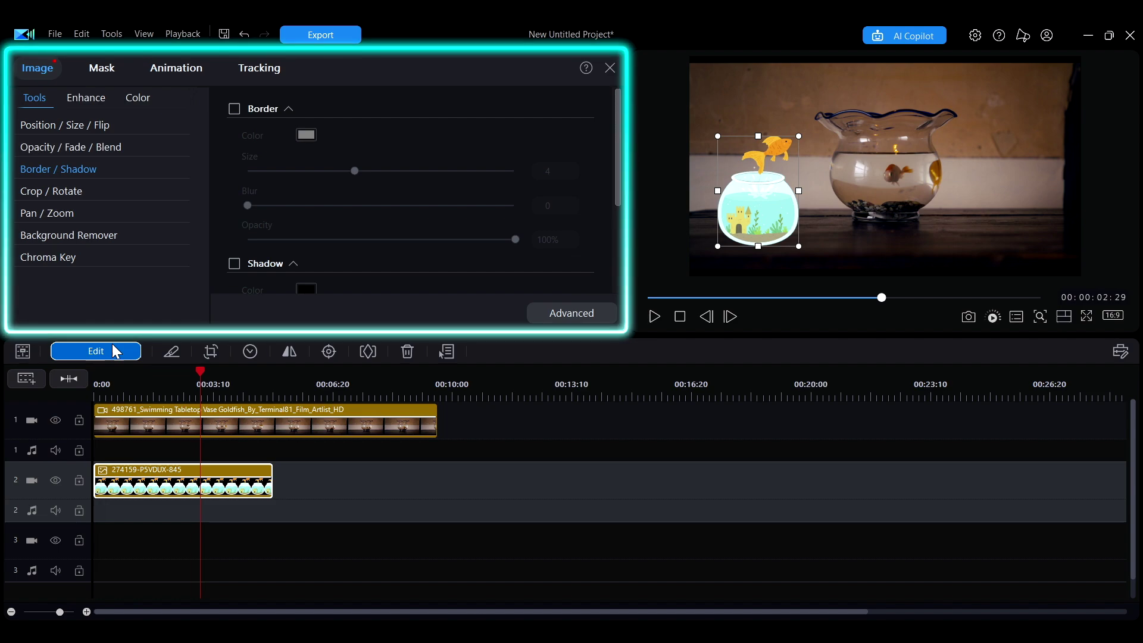
{"action": "left_click", "coordinate": [231, 483]}
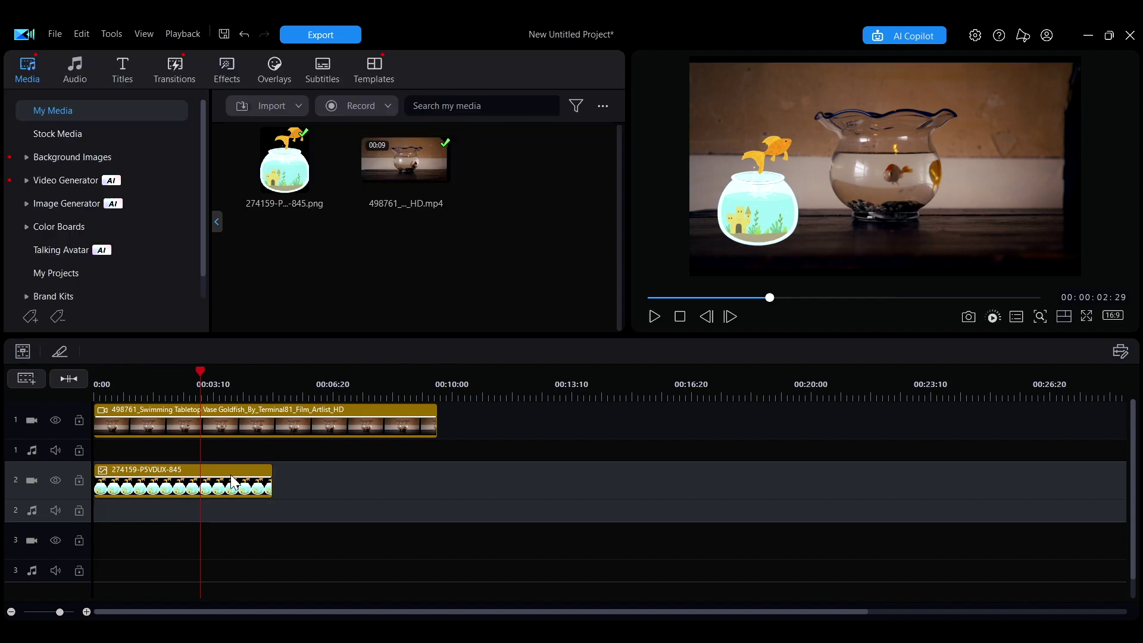
{"action": "double_click", "coordinate": [218, 487]}
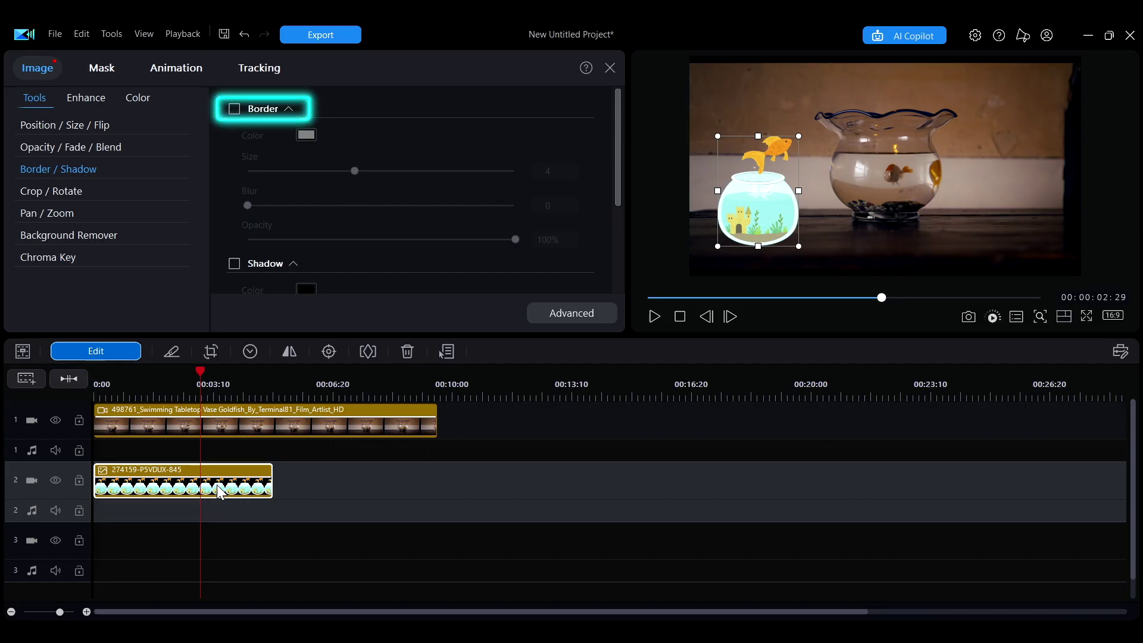
- Enable the Border option to outline the goldfish-bowl overlay in white
{"action": "left_click", "coordinate": [233, 107]}
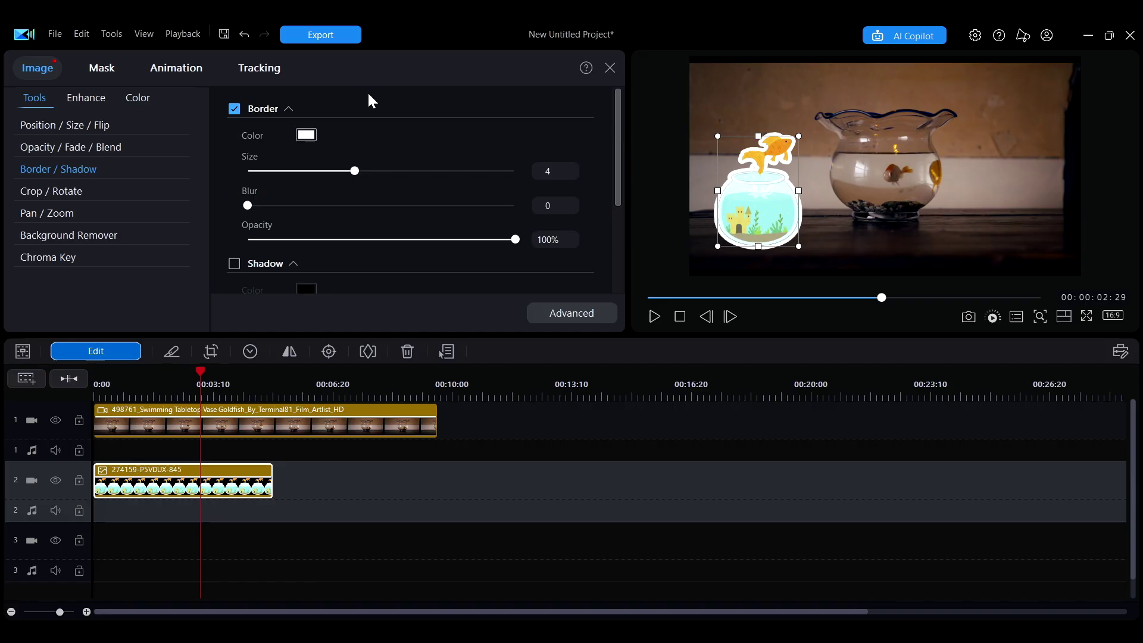
- Try red, dark red and pink swatches, then pick yellow #FFEC4A for the border
{"action": "left_click", "coordinate": [306, 136]}
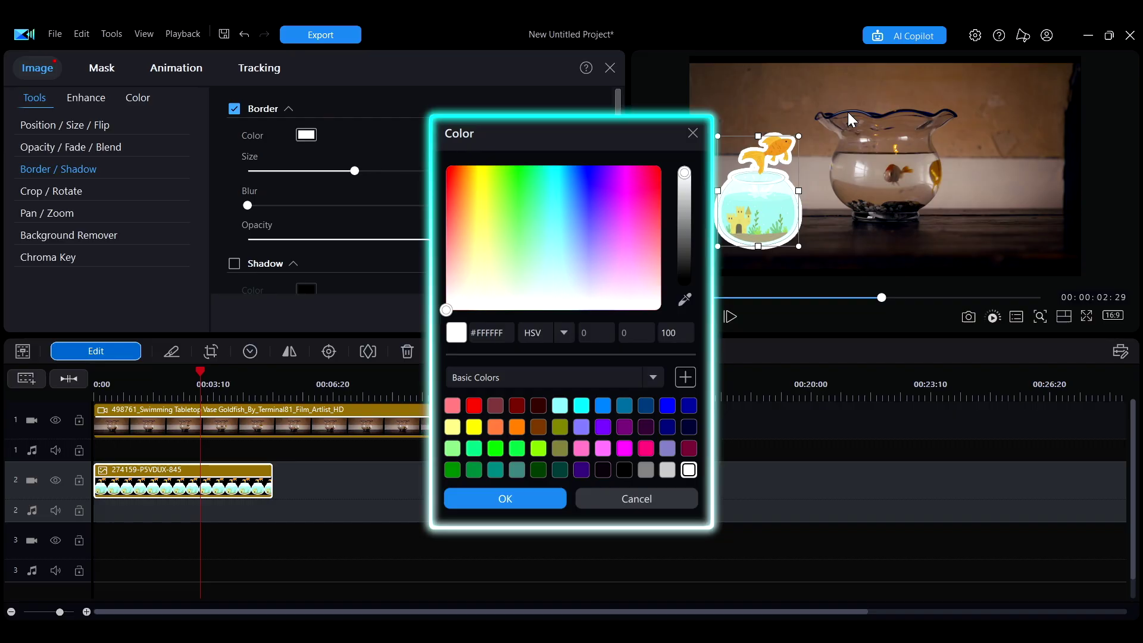
{"action": "left_click", "coordinate": [474, 406]}
{"action": "left_click", "coordinate": [495, 406]}
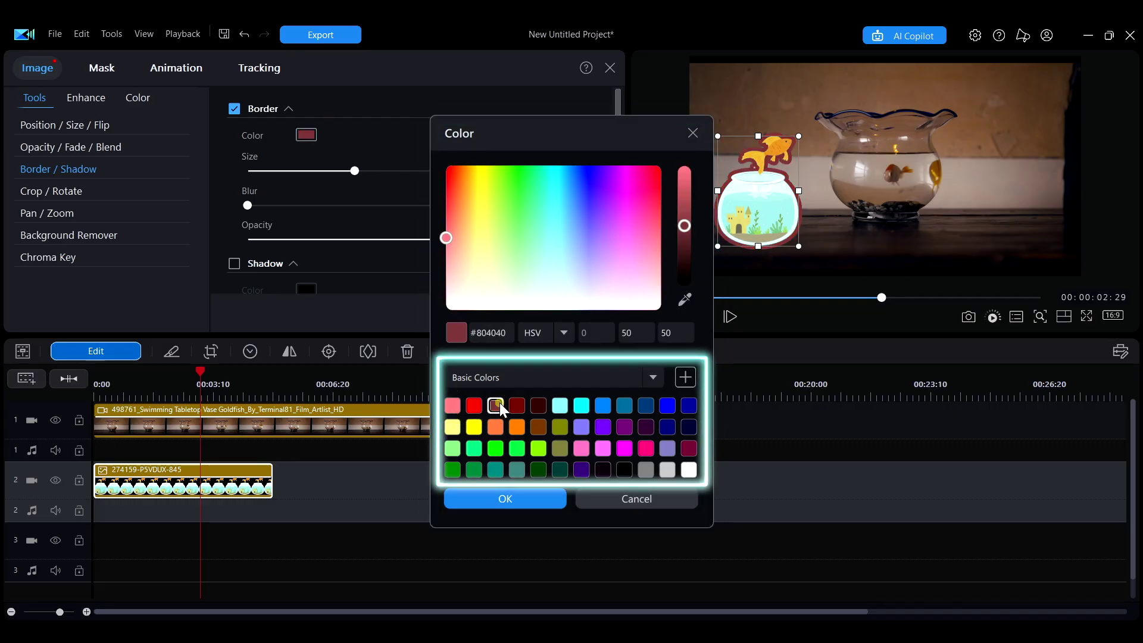
{"action": "left_click", "coordinate": [540, 447]}
{"action": "left_click", "coordinate": [646, 447]}
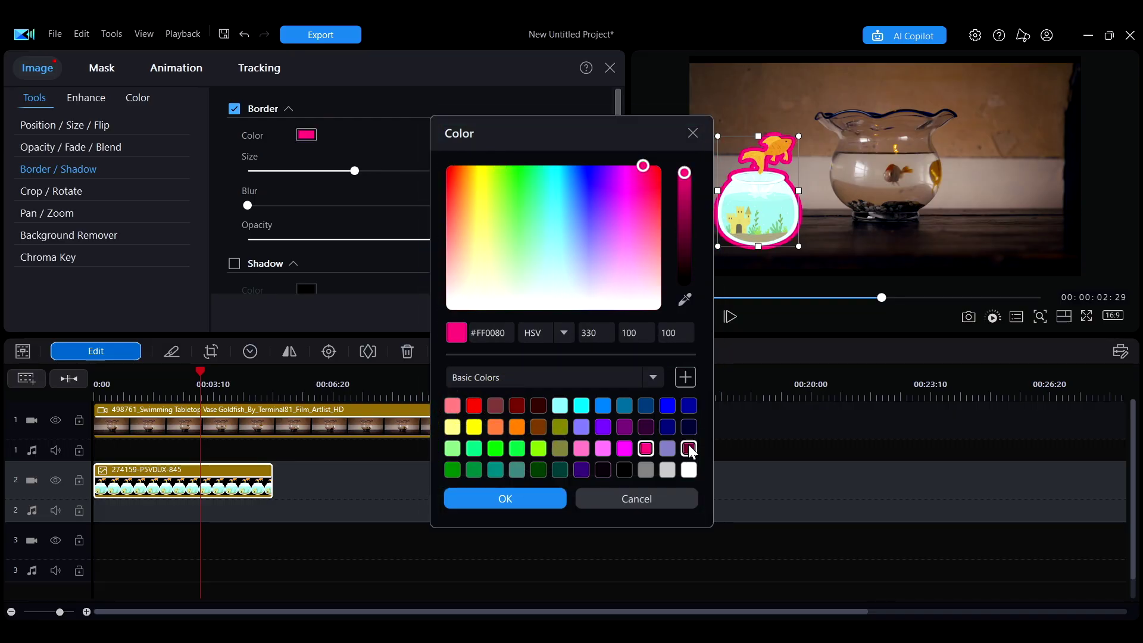
{"action": "mouse_move", "coordinate": [641, 166]}
{"action": "left_mouse_down"}
{"action": "mouse_move", "coordinate": [498, 252]}
{"action": "mouse_move", "coordinate": [593, 258]}
{"action": "mouse_move", "coordinate": [528, 293]}
{"action": "mouse_move", "coordinate": [523, 213]}
{"action": "mouse_move", "coordinate": [585, 242]}
{"action": "mouse_move", "coordinate": [479, 207]}
{"action": "left_mouse_up"}
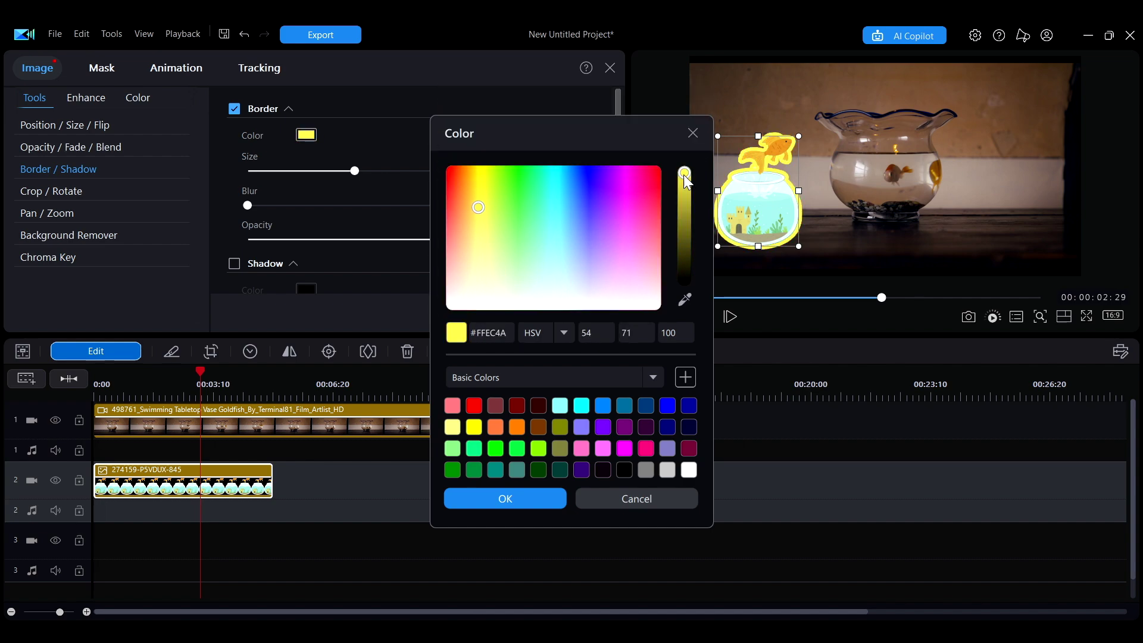
{"action": "mouse_move", "coordinate": [686, 179]}
{"action": "left_mouse_down"}
{"action": "mouse_move", "coordinate": [689, 283]}
{"action": "mouse_move", "coordinate": [683, 156]}
{"action": "left_mouse_up"}
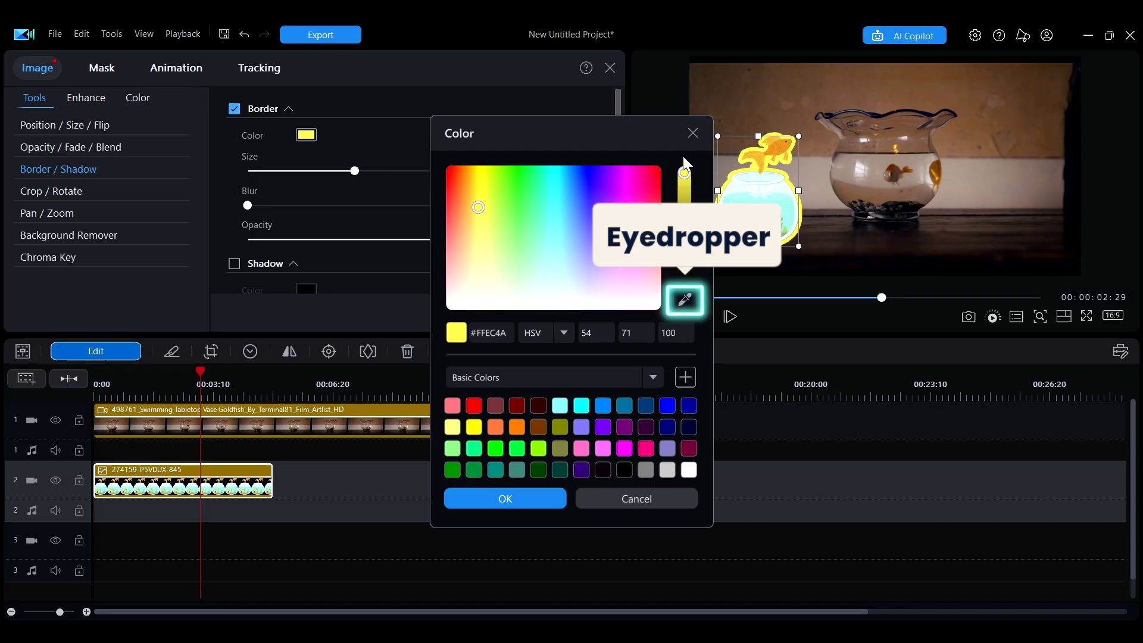
- Sample a dark brown from the video with the eyedropper, then cancel the sampling
{"action": "left_click", "coordinate": [685, 298]}
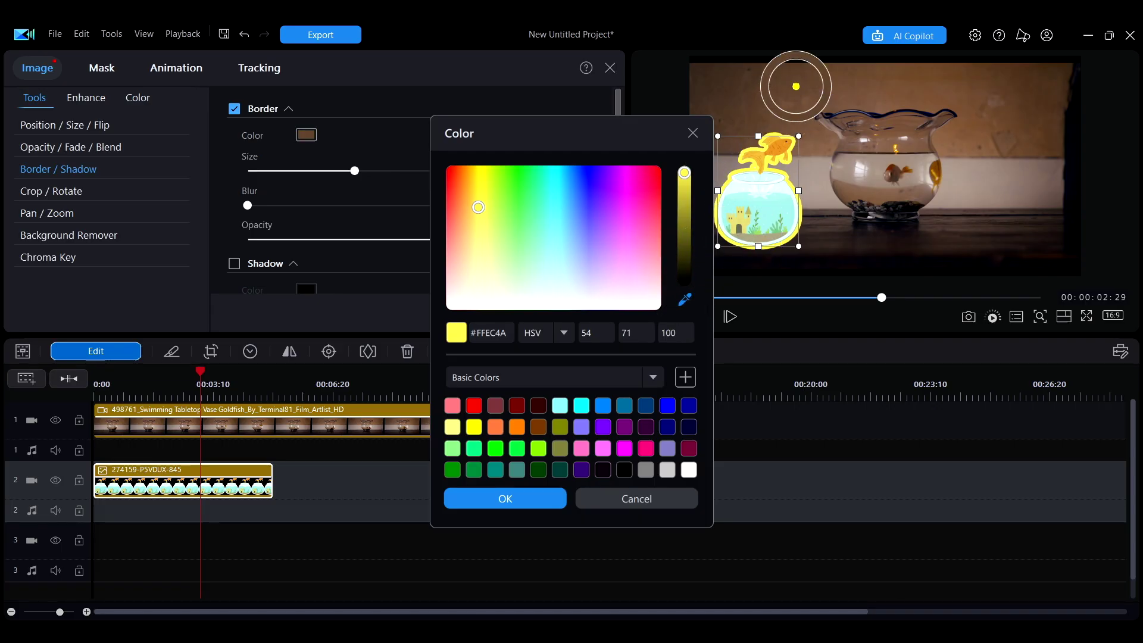
{"action": "left_click", "coordinate": [794, 87]}
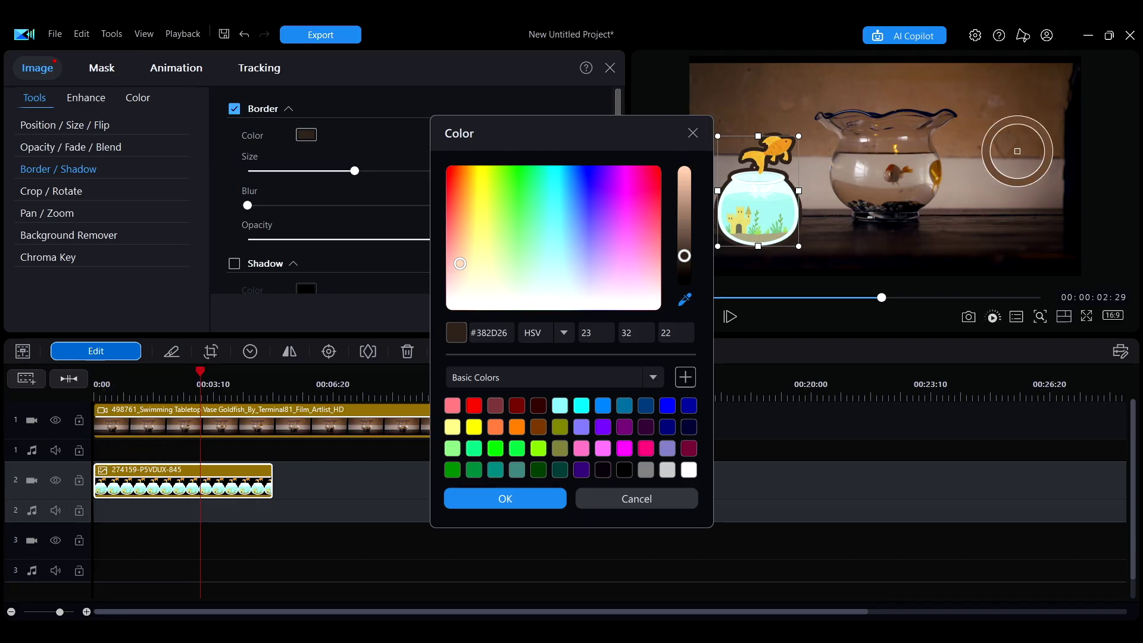
{"action": "key", "text": "Escape"}
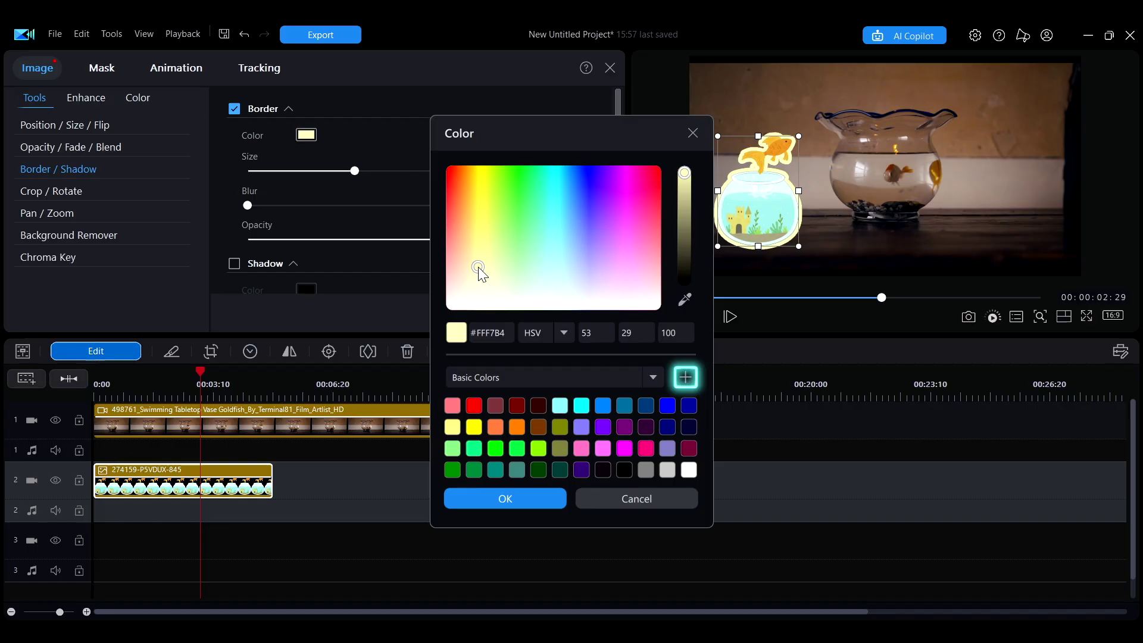
- Add pale yellow #FFF7B3 to Custom Colors and confirm it as the border colour
{"action": "left_click", "coordinate": [684, 377]}
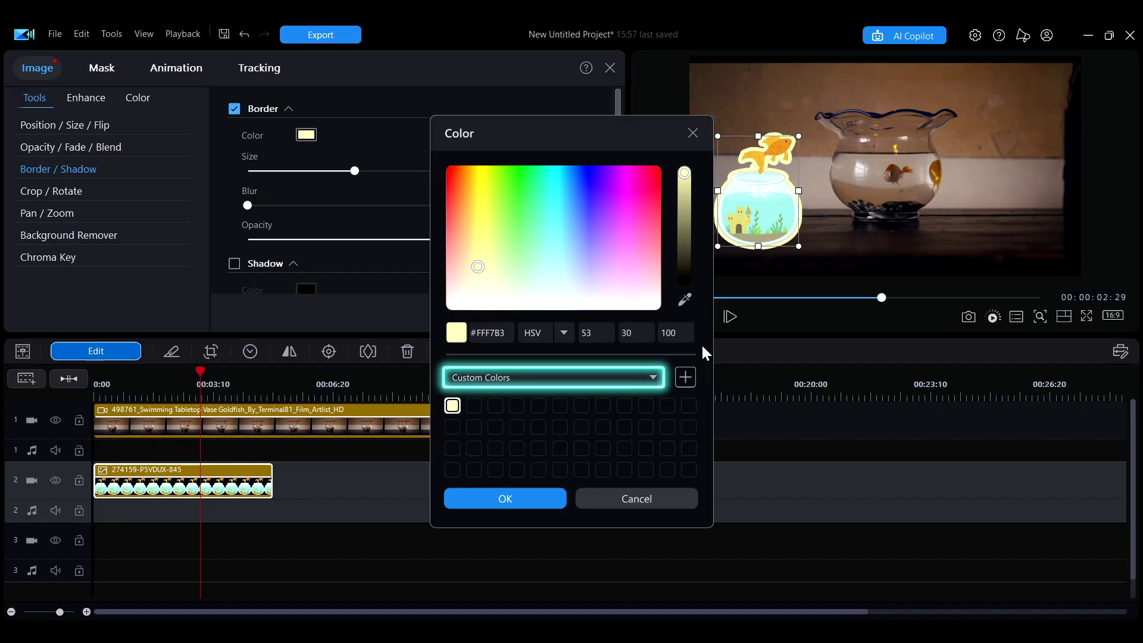
{"action": "left_click", "coordinate": [649, 375]}
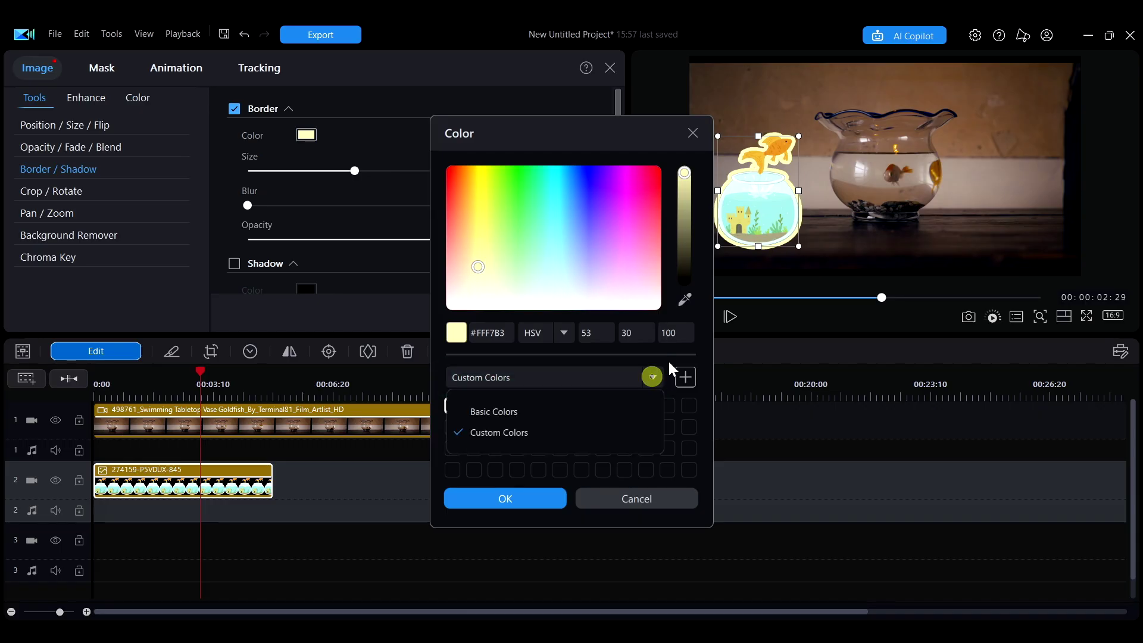
{"action": "left_click", "coordinate": [708, 340]}
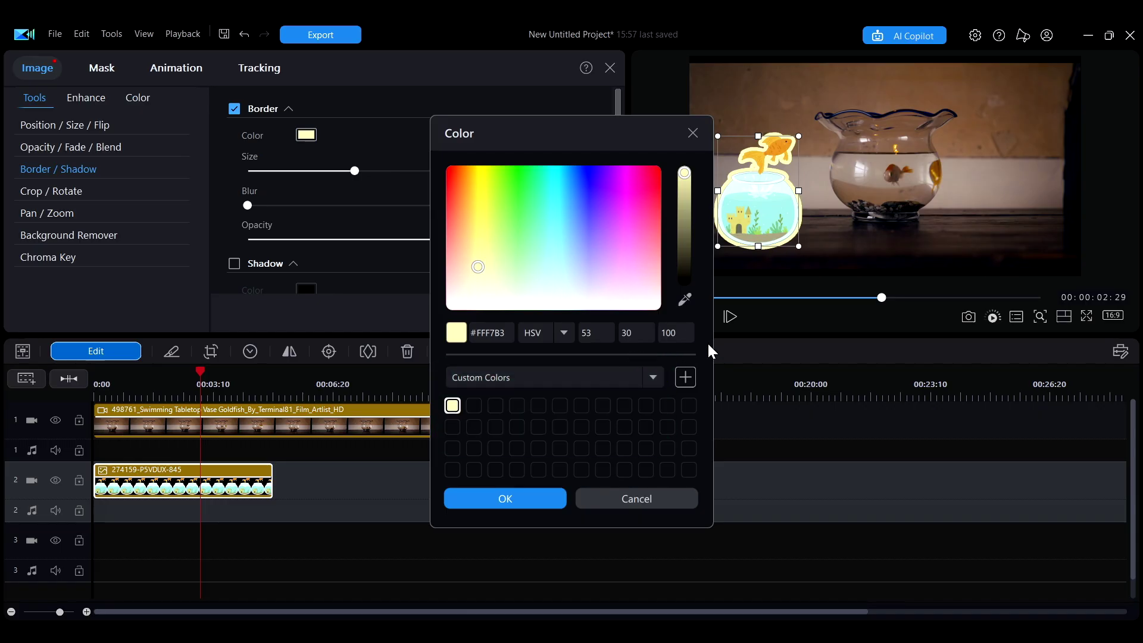
{"action": "left_click", "coordinate": [537, 493]}
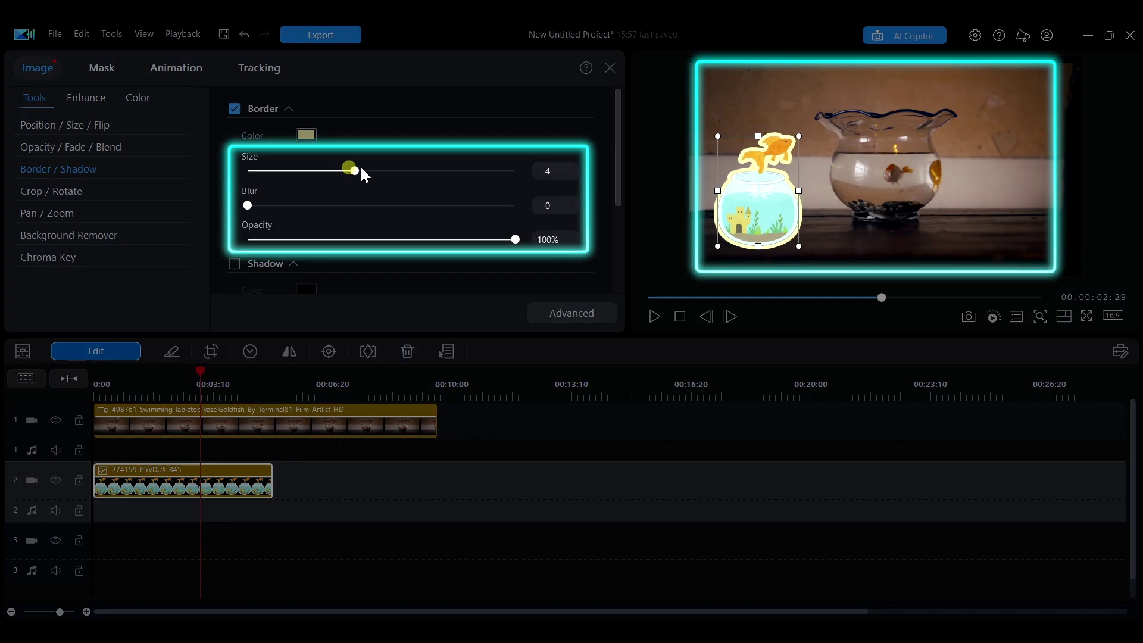
- Test the border size and blur sliders, then lower border opacity to 64%
{"action": "mouse_move", "coordinate": [357, 170]}
{"action": "left_mouse_down"}
{"action": "mouse_move", "coordinate": [418, 171]}
{"action": "mouse_move", "coordinate": [268, 172]}
{"action": "mouse_move", "coordinate": [355, 170]}
{"action": "left_mouse_up"}
{"action": "mouse_move", "coordinate": [243, 205]}
{"action": "left_mouse_down"}
{"action": "mouse_move", "coordinate": [386, 203]}
{"action": "mouse_move", "coordinate": [248, 205]}
{"action": "left_mouse_up"}
{"action": "mouse_move", "coordinate": [515, 239]}
{"action": "left_mouse_down"}
{"action": "mouse_move", "coordinate": [318, 245]}
{"action": "mouse_move", "coordinate": [417, 244]}
{"action": "left_mouse_up"}
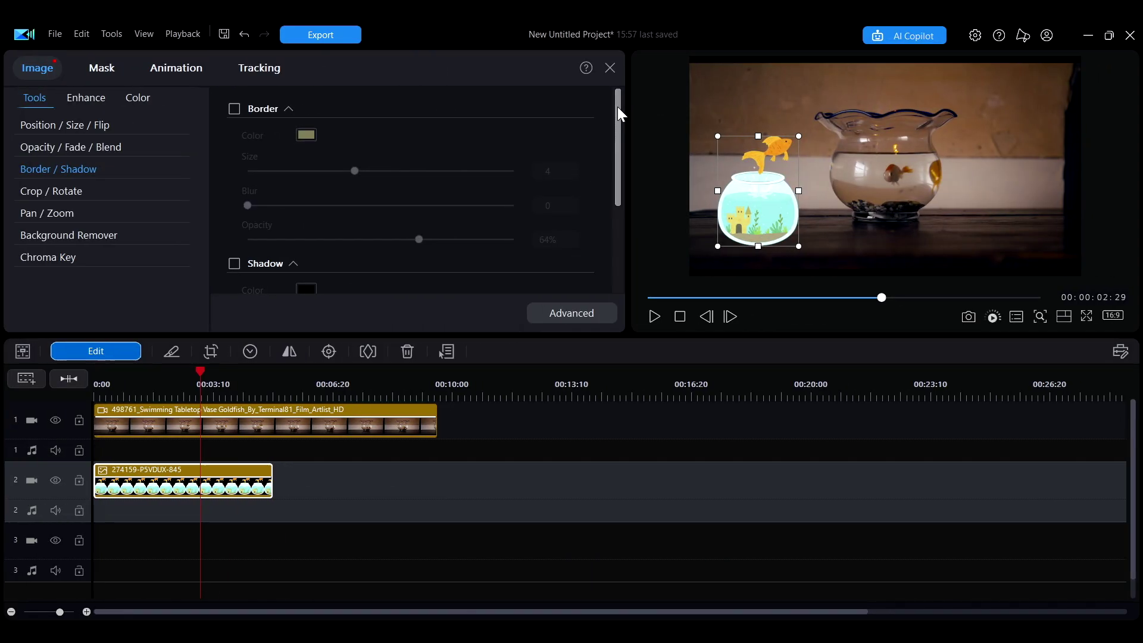
{"action": "left_click_drag", "start_coordinate": [617, 107], "coordinate": [619, 198]}
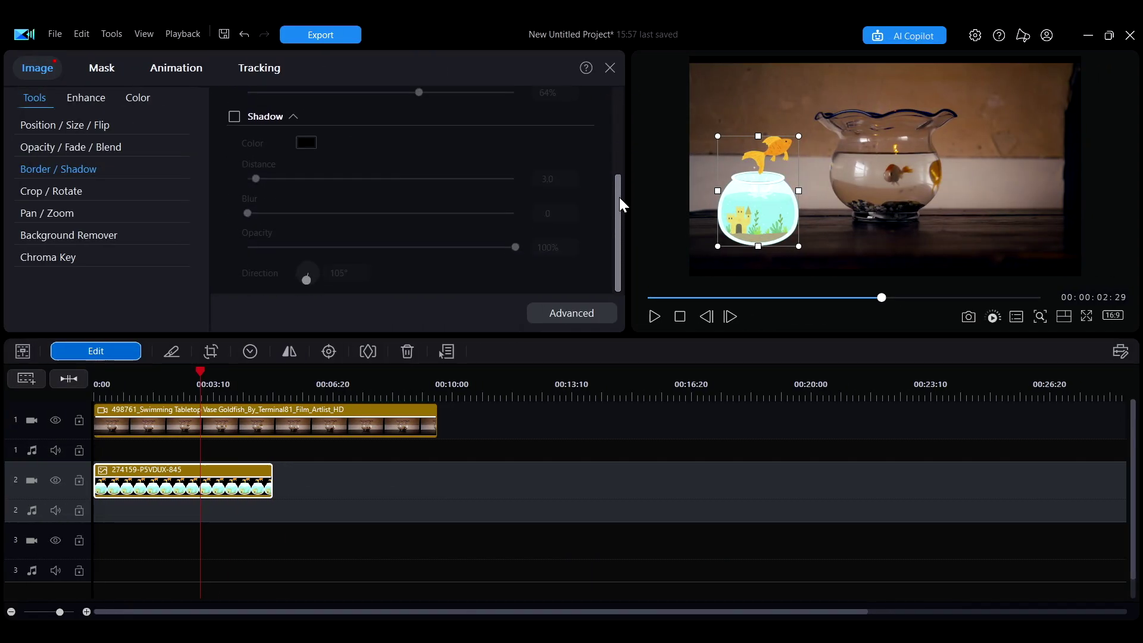
- Turn on the overlay's shadow and give it a light teal colour
{"action": "left_click", "coordinate": [231, 117]}
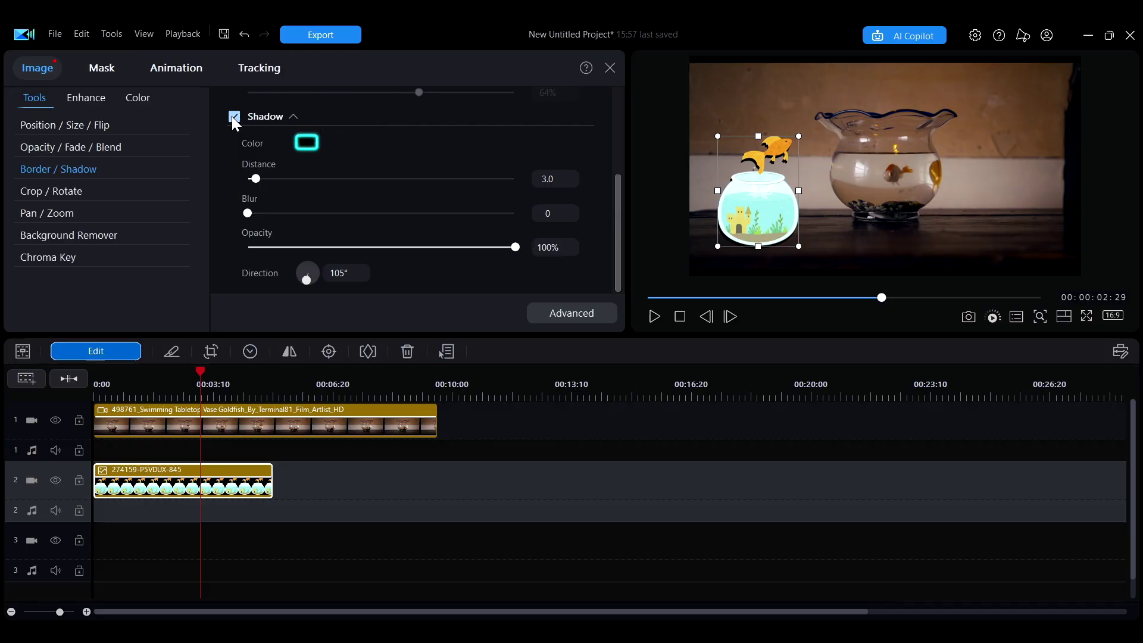
{"action": "left_click", "coordinate": [307, 141]}
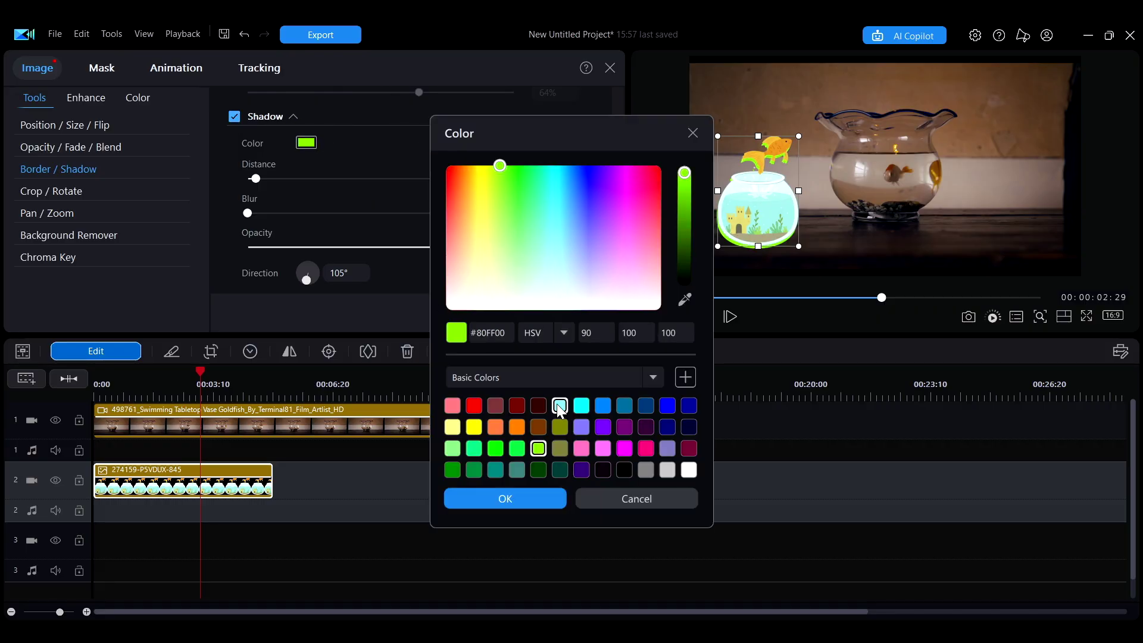
{"action": "left_click", "coordinate": [517, 406]}
{"action": "left_click_drag", "start_coordinate": [465, 241], "coordinate": [543, 257]}
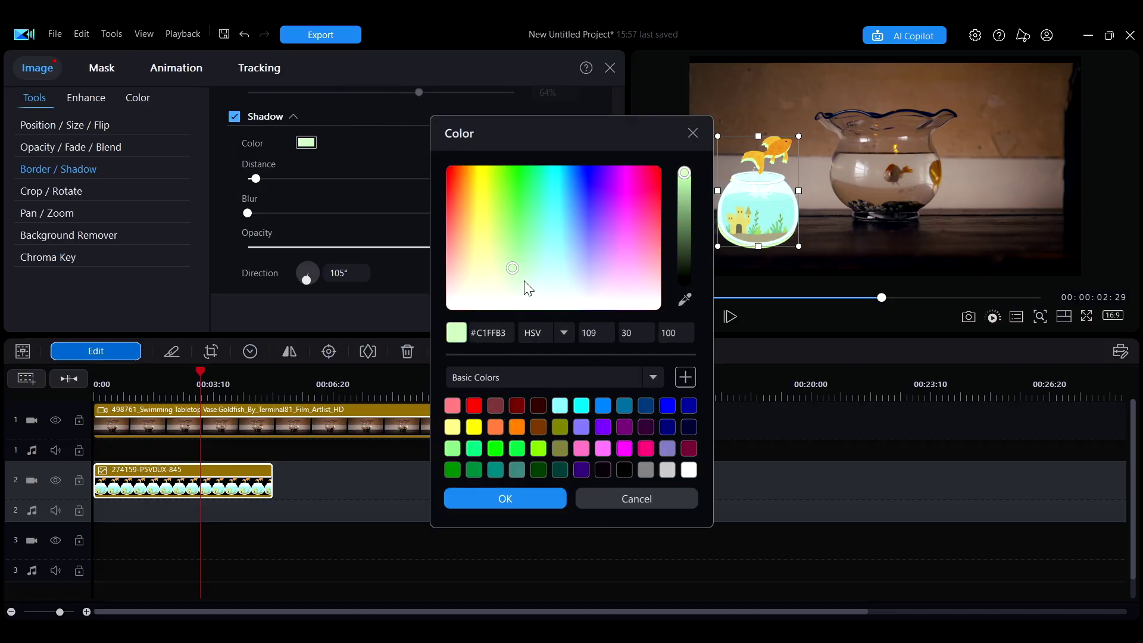
{"action": "left_click", "coordinate": [511, 501]}
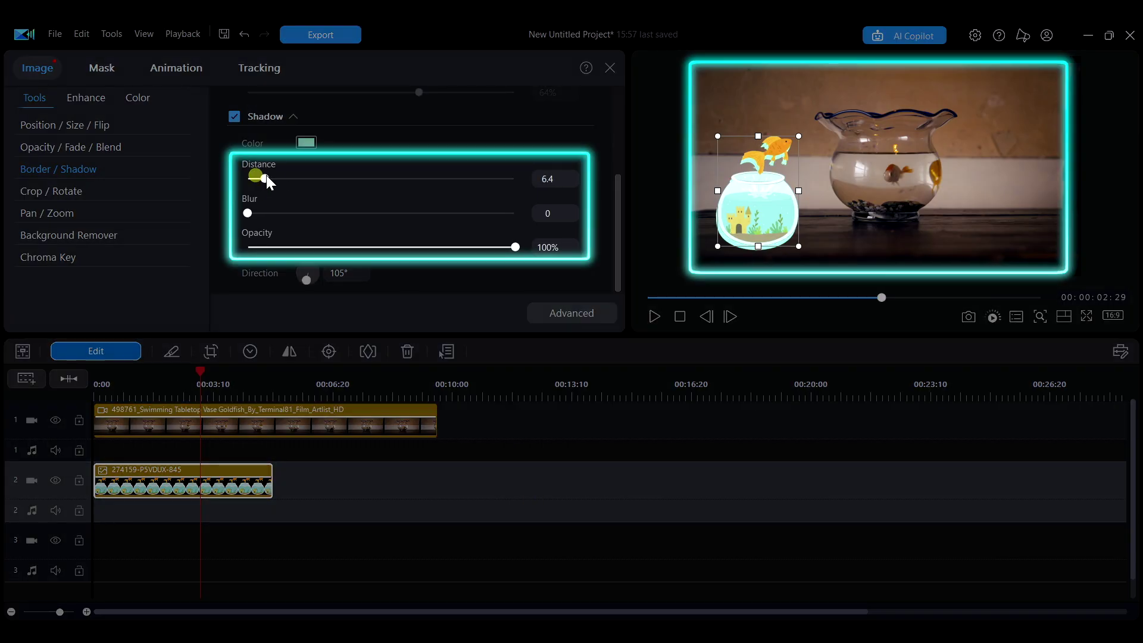
- Set shadow distance 5.2, blur 0, full opacity and direction 101°
{"action": "left_click_drag", "start_coordinate": [256, 179], "coordinate": [261, 178]}
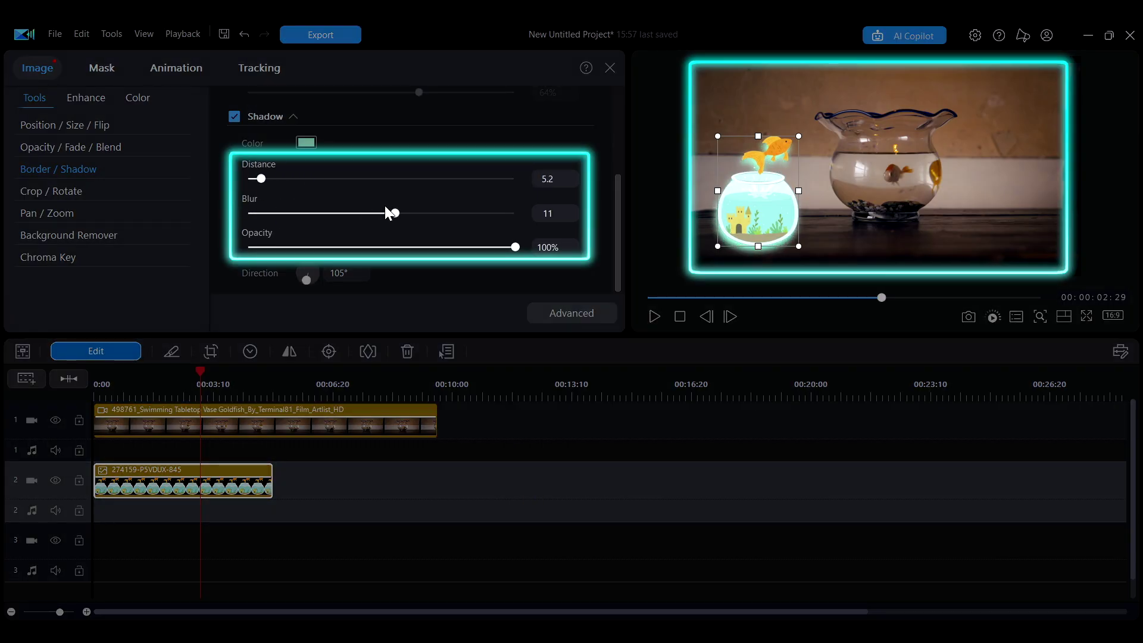
{"action": "left_click_drag", "start_coordinate": [360, 248], "coordinate": [515, 247]}
{"action": "left_click_drag", "start_coordinate": [306, 284], "coordinate": [306, 256]}
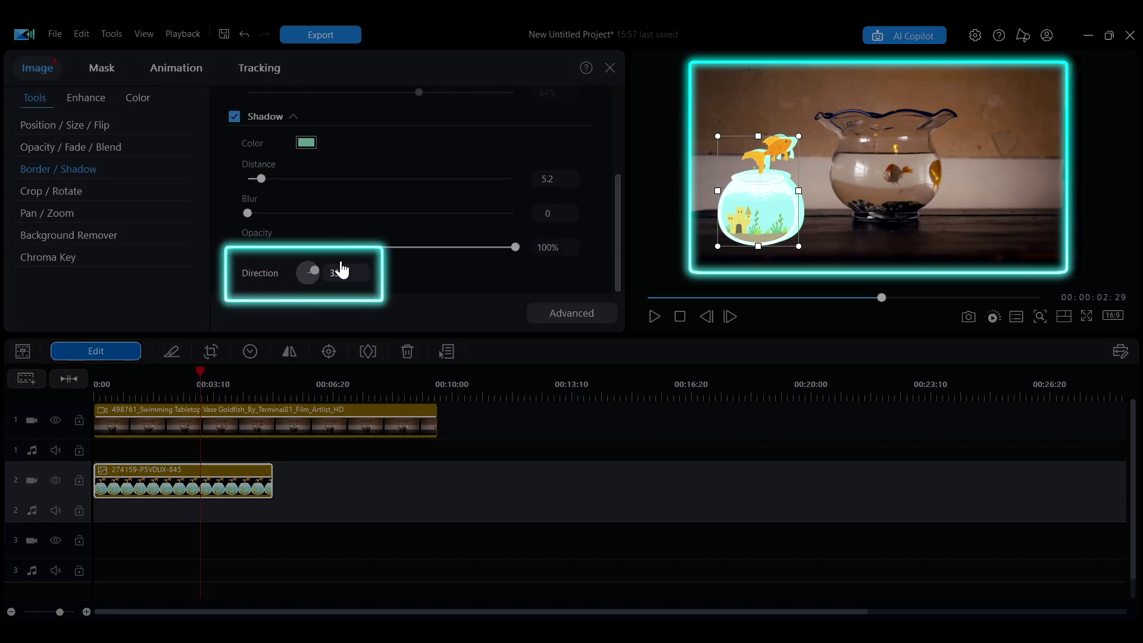
{"action": "left_click_drag", "start_coordinate": [306, 255], "coordinate": [301, 315]}
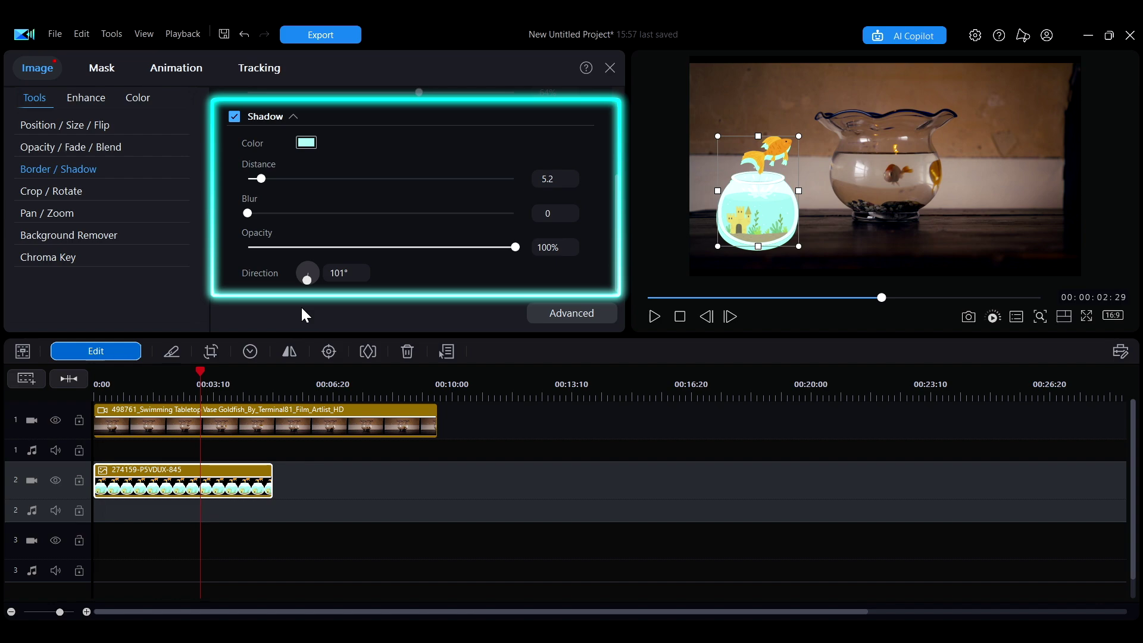